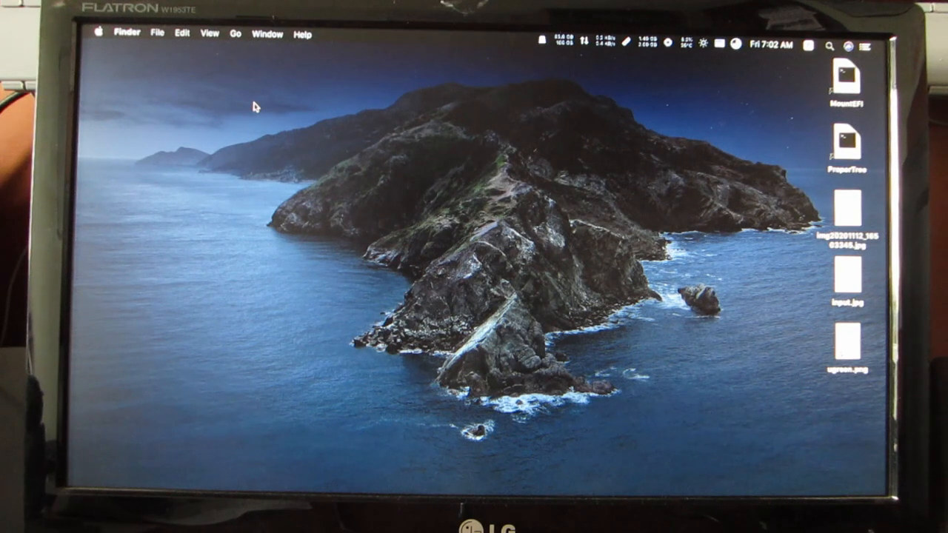
# Step: Start the macOS Big Sur upgrade download from Software Update in System Preferences
pyautogui.click(80, 385)
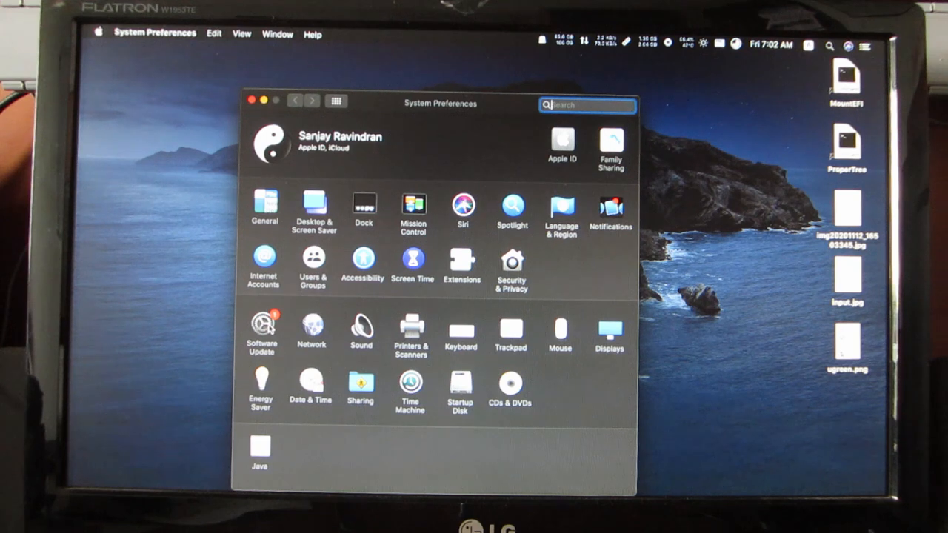
pyautogui.click(263, 326)
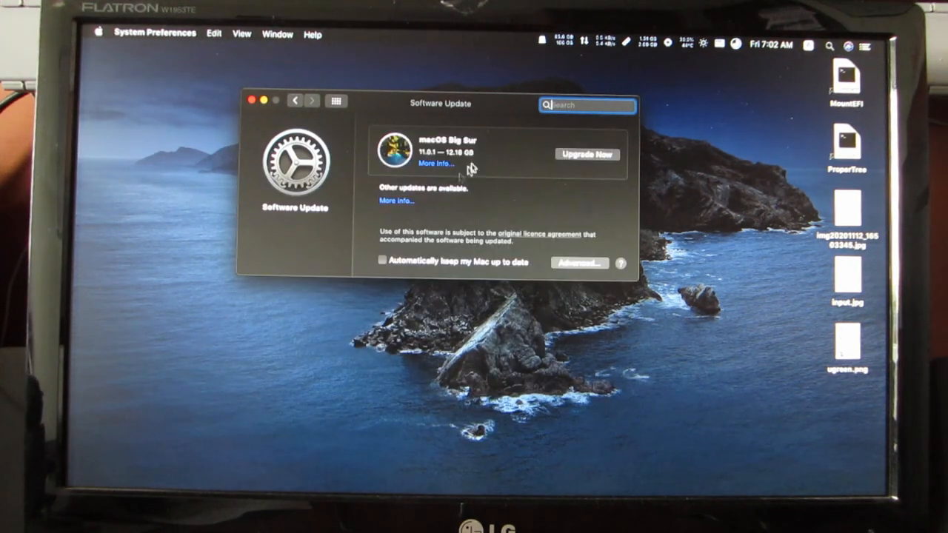
pyautogui.click(587, 154)
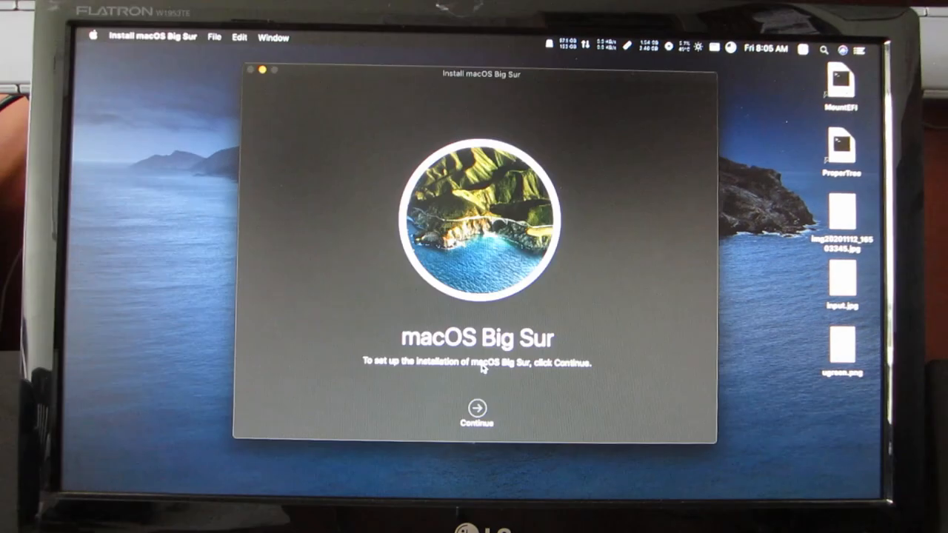
# Step: Continue past the installer welcome, agree to the licence and confirm, reaching the disk choice
pyautogui.click(479, 410)
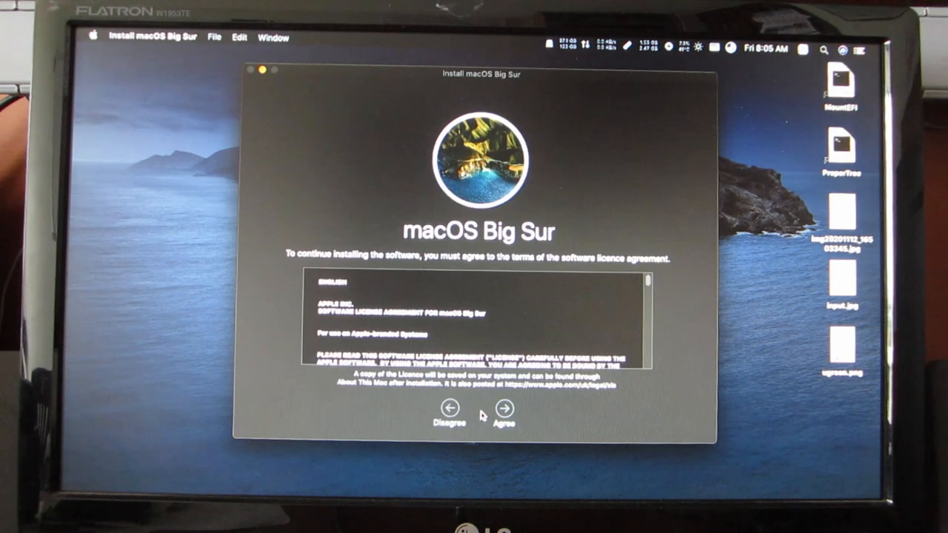
pyautogui.click(505, 409)
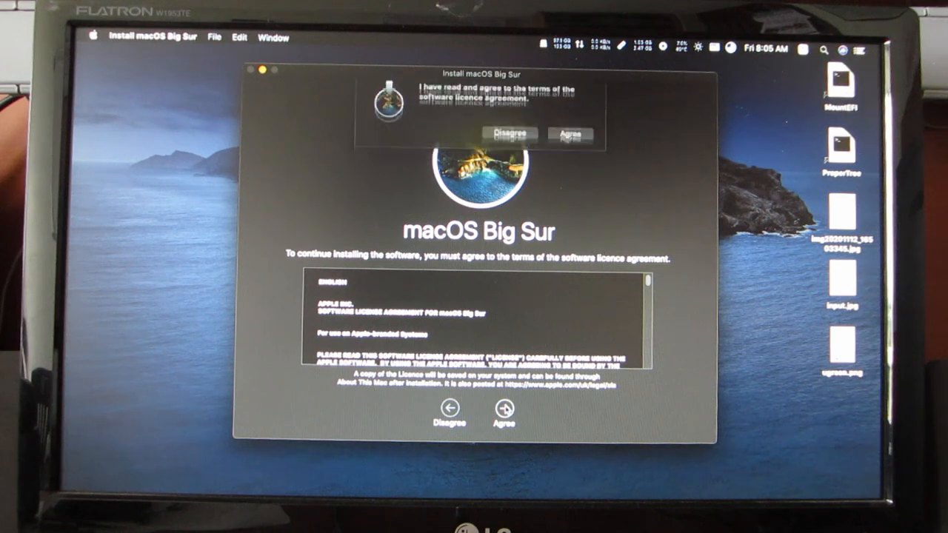
pyautogui.click(570, 142)
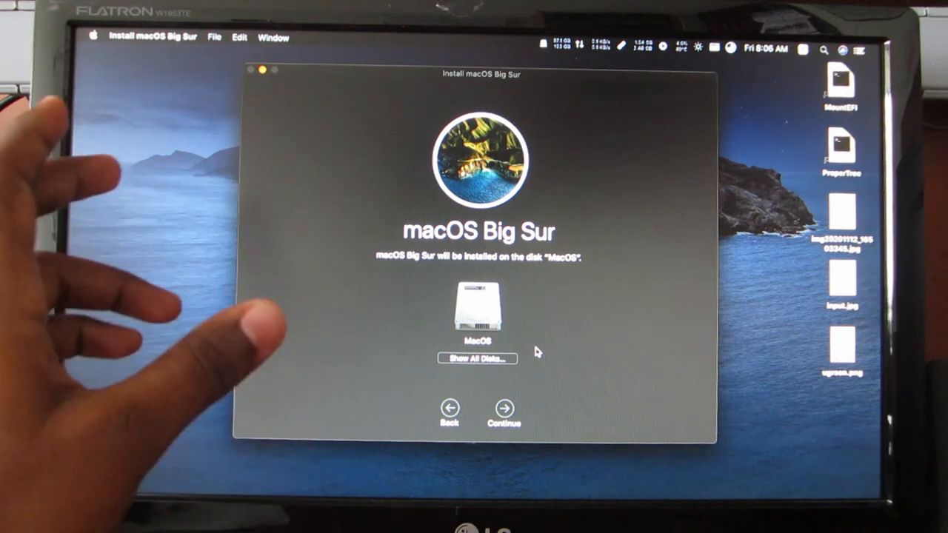
# Step: Show all disks, continue installing onto MacOS and confirm the administrator password
pyautogui.click(478, 358)
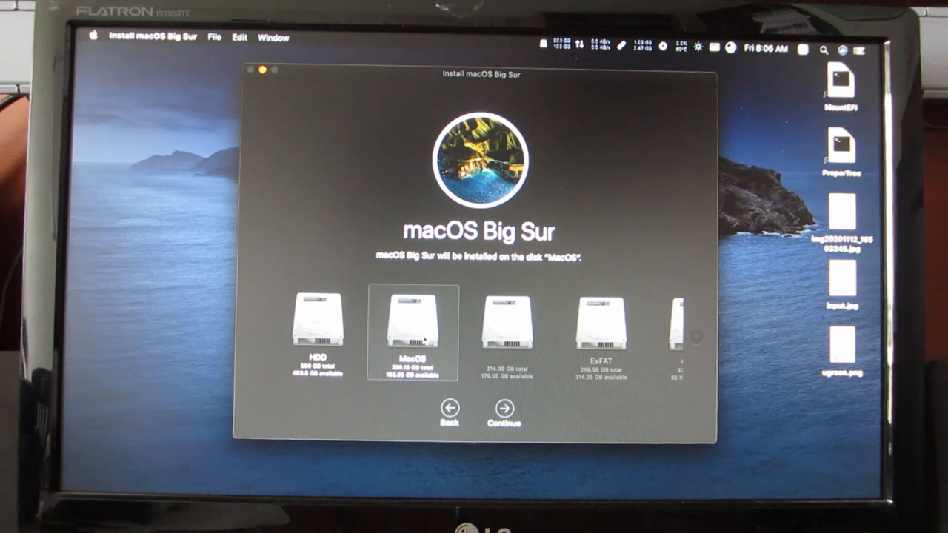
pyautogui.click(504, 409)
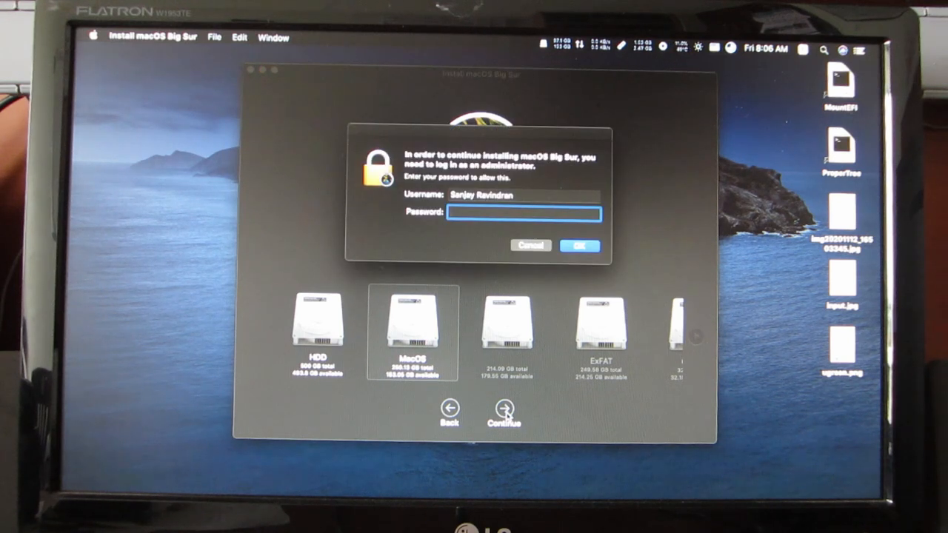
pyautogui.write('••••••')
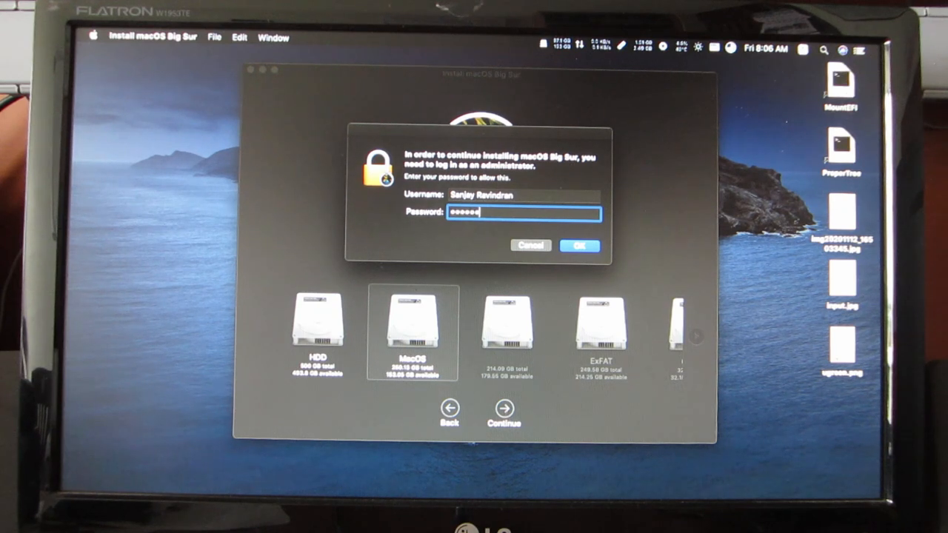
pyautogui.click(576, 246)
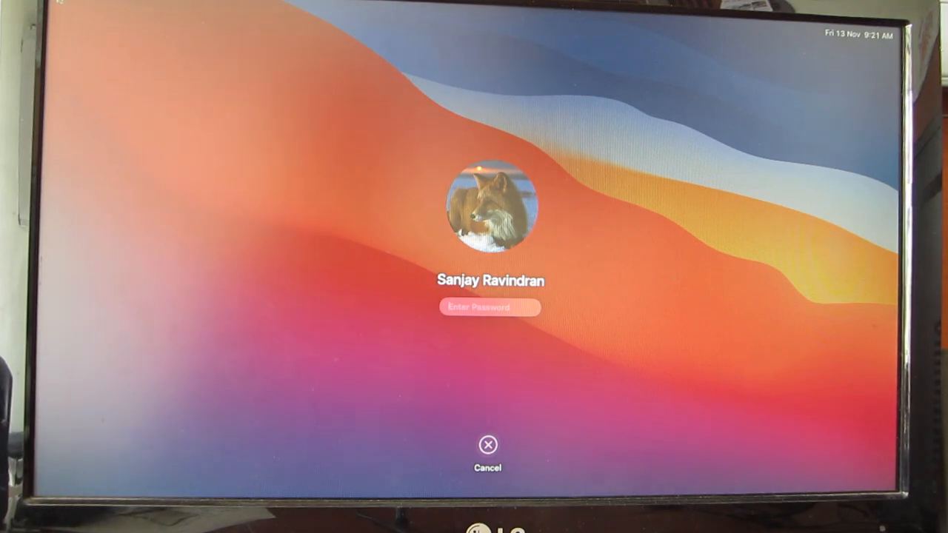
pyautogui.write('******')
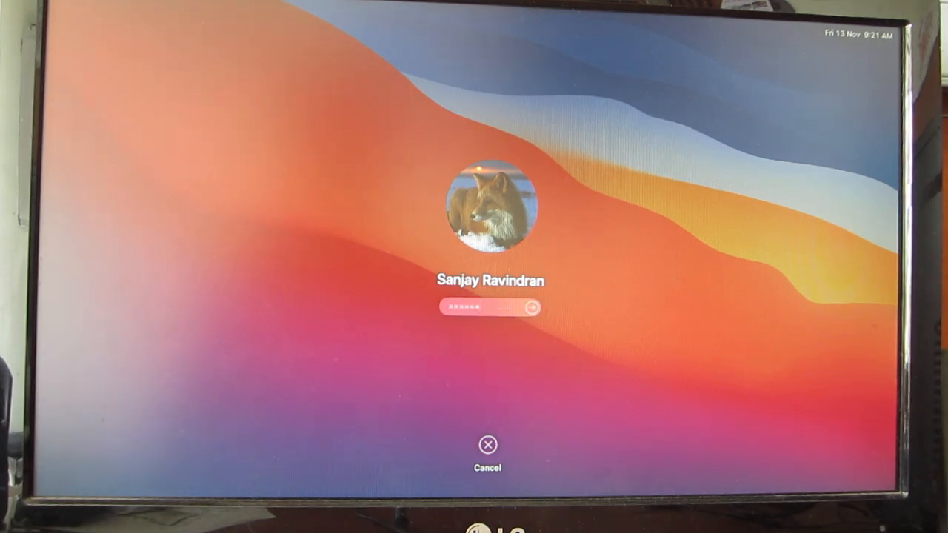
# Step: Submit the login password and continue past the Analytics screen to the Big Sur desktop
pyautogui.press('Return')
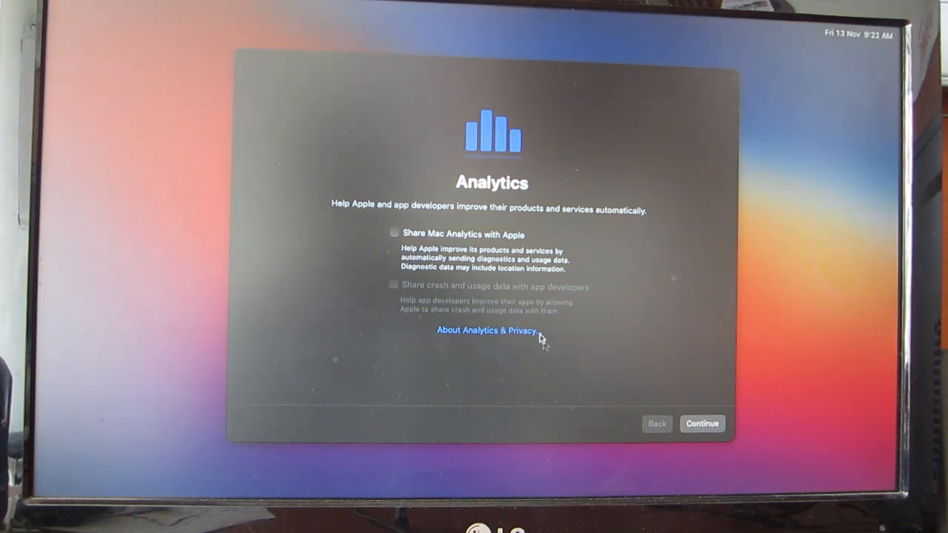
pyautogui.click(701, 424)
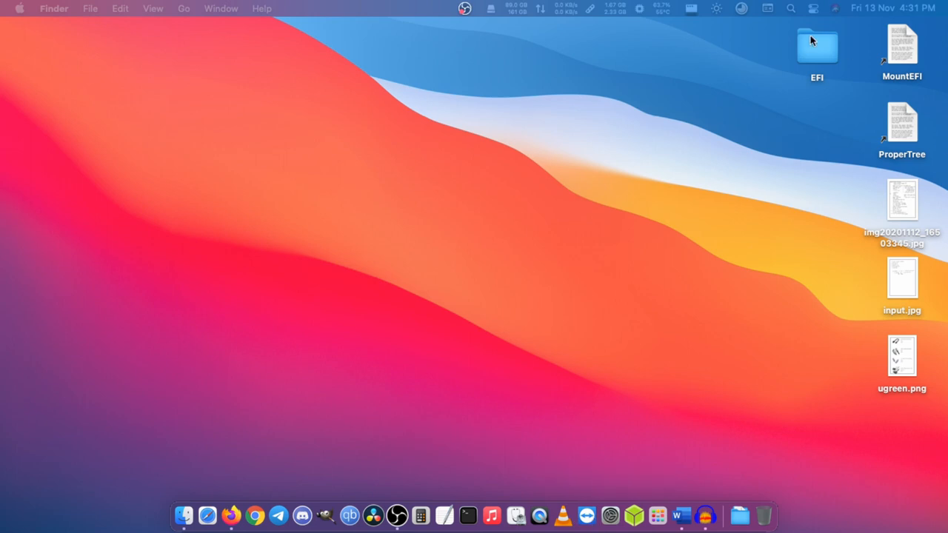
# Step: Show the Big Sur widgets in Notification Centre, then dismiss the panel
pyautogui.click(932, 7)
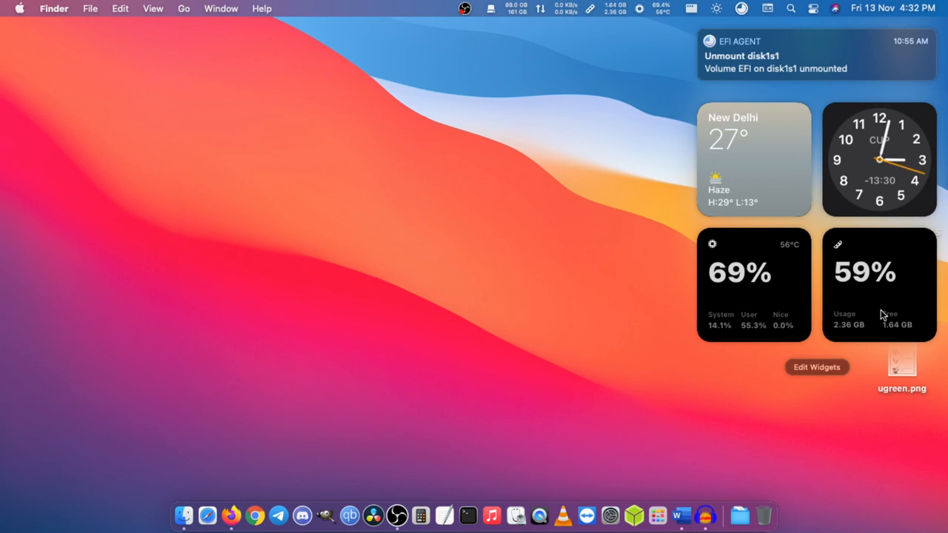
pyautogui.click(650, 286)
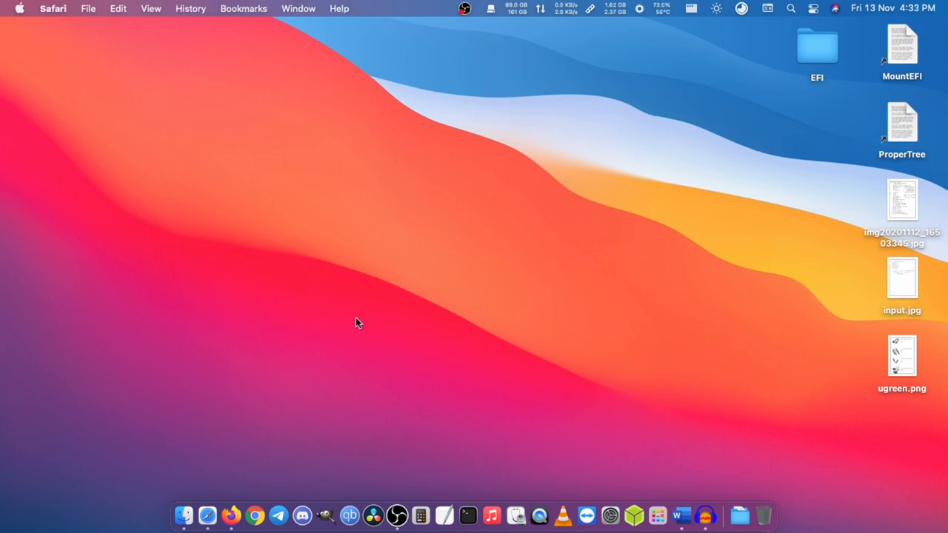
# Step: Load apple.com in a new Safari window from the Apple favourite
pyautogui.press('super+n')
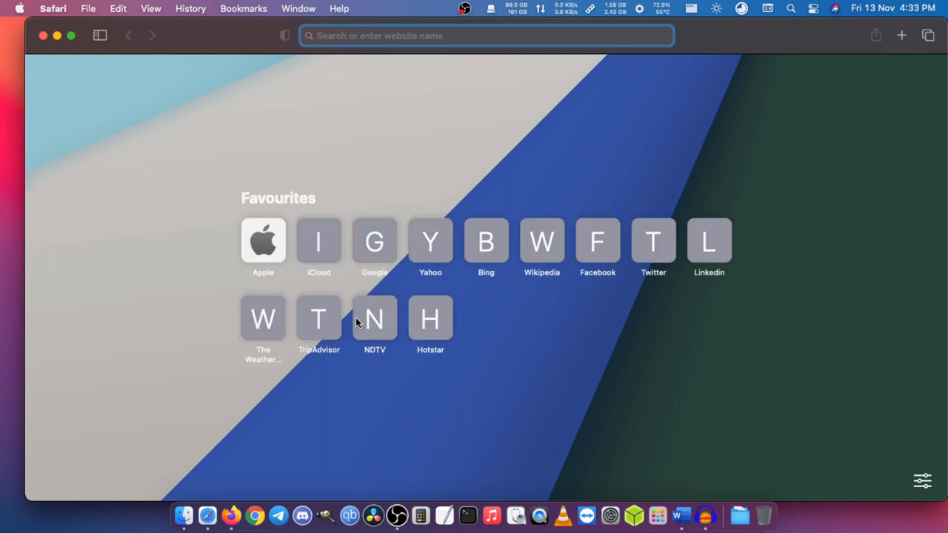
pyautogui.click(263, 244)
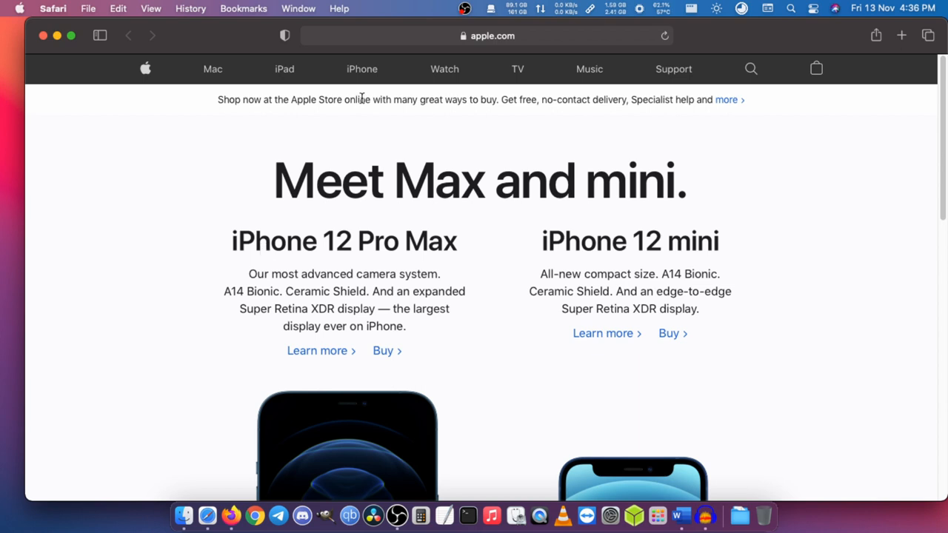
# Step: Navigate from the Mac section to the MacBook Pro 13" buying page
pyautogui.click(214, 69)
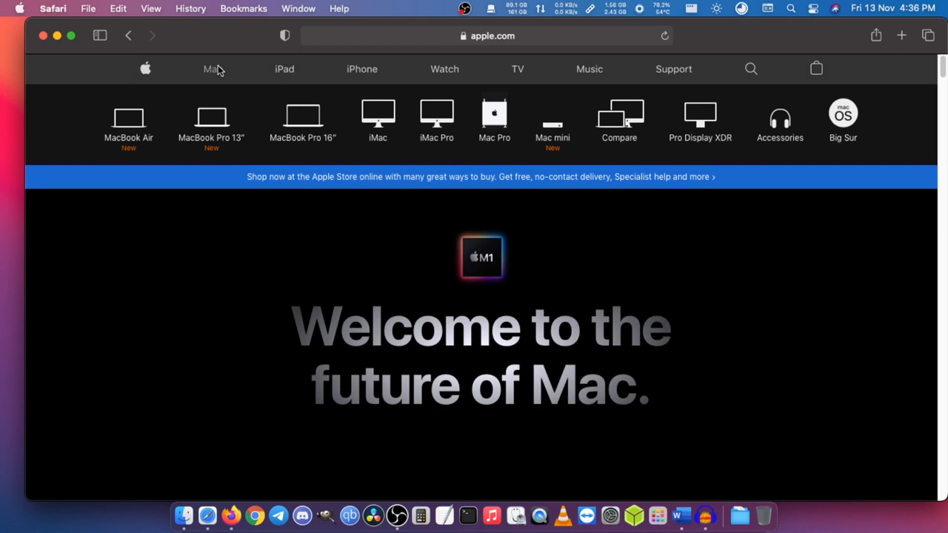
pyautogui.click(200, 139)
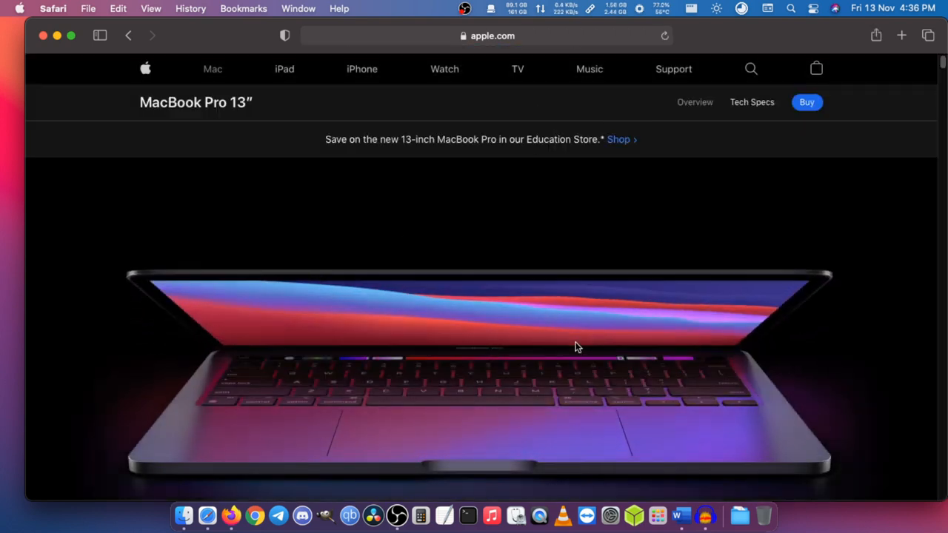
pyautogui.click(811, 103)
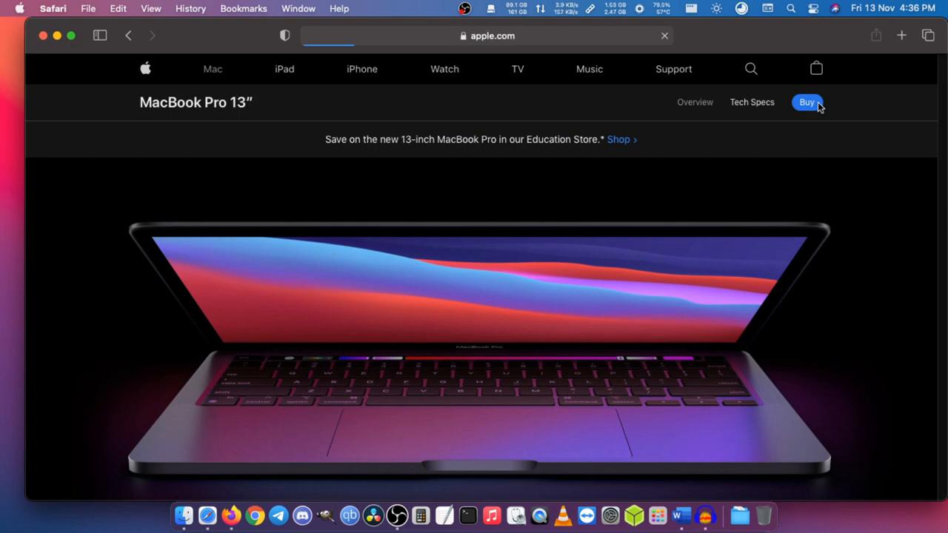
pyautogui.scroll(5, 663, 349)
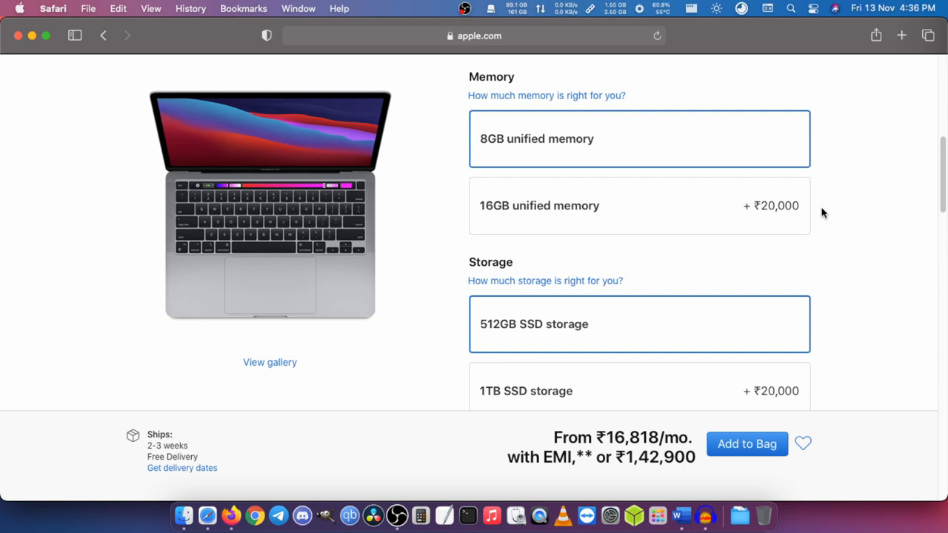
pyautogui.scroll(-2, 822, 214)
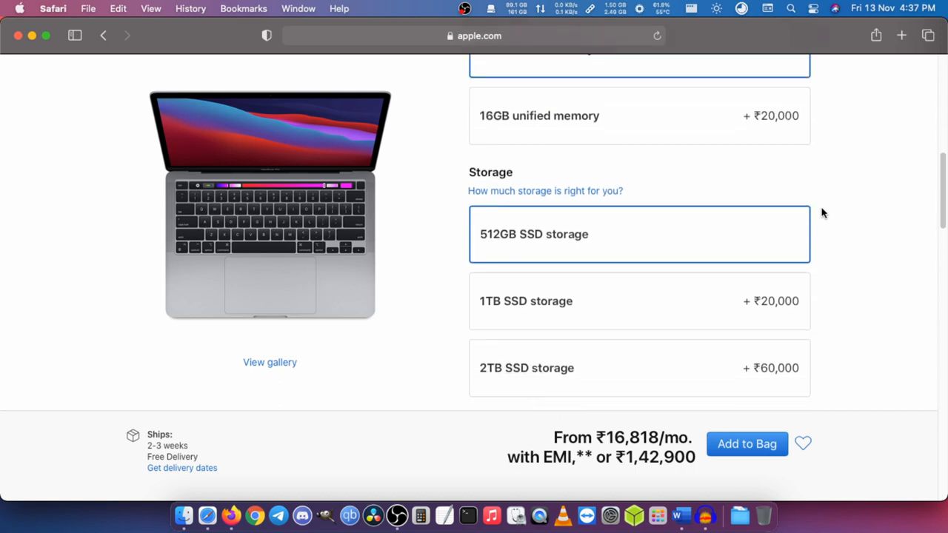
pyautogui.scroll(-3, 823, 213)
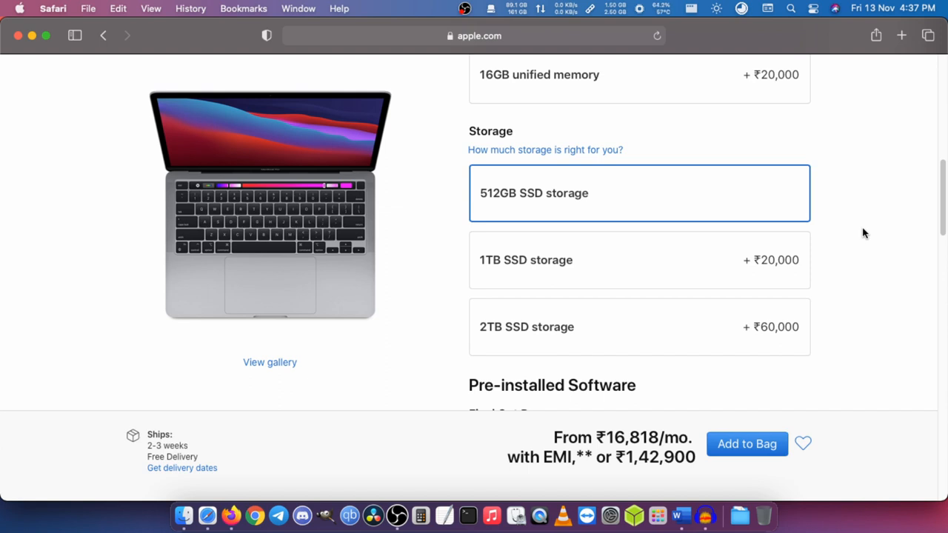
pyautogui.scroll(-3, 864, 233)
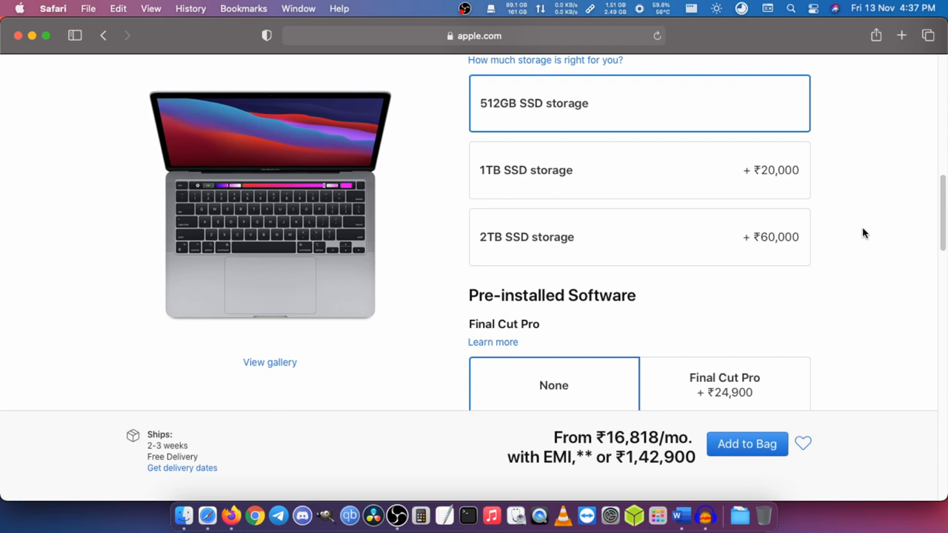
pyautogui.scroll(5, 864, 233)
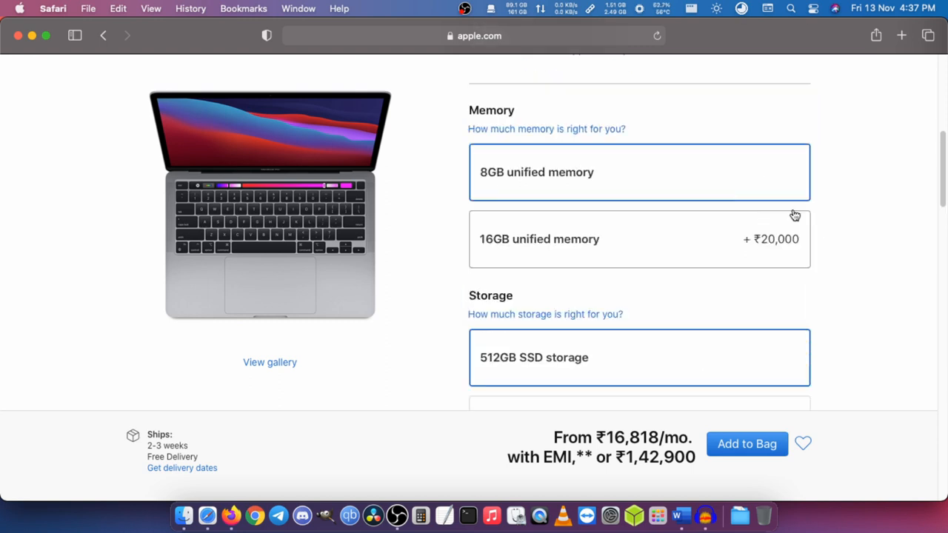
# Step: Choose 16GB unified memory and 1TB SSD storage, bringing the price to ₹1,82,900
pyautogui.click(748, 236)
pyautogui.scroll(-1, 743, 275)
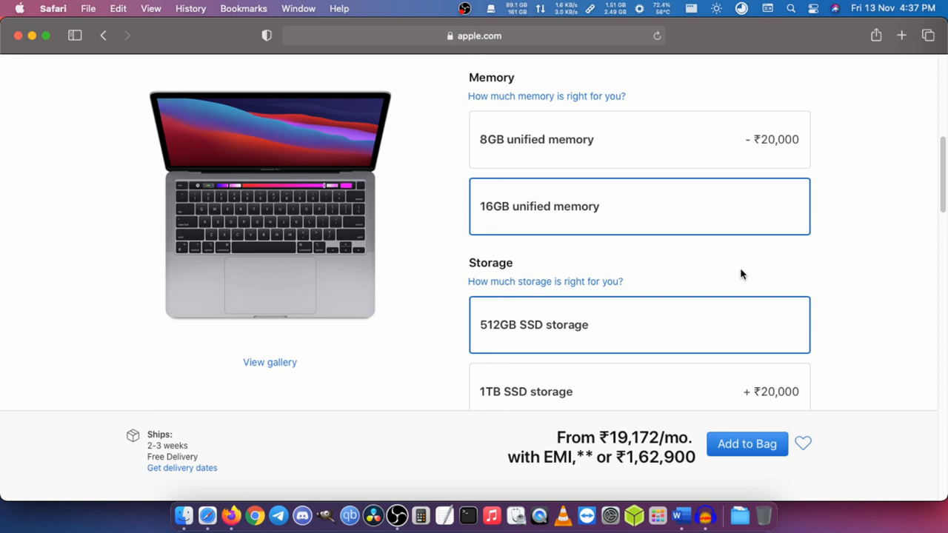
pyautogui.scroll(-1, 743, 275)
pyautogui.scroll(-1, 743, 275)
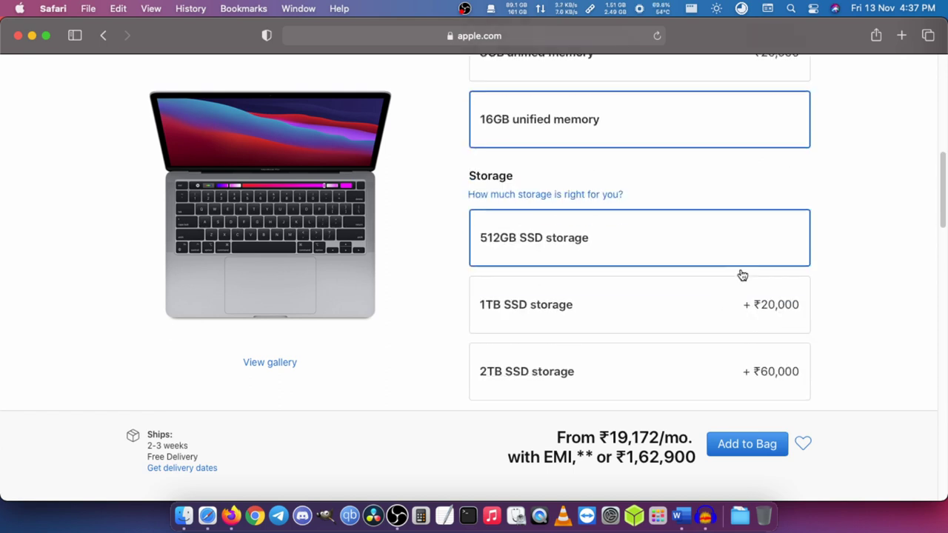
pyautogui.click(664, 306)
pyautogui.scroll(-3, 665, 307)
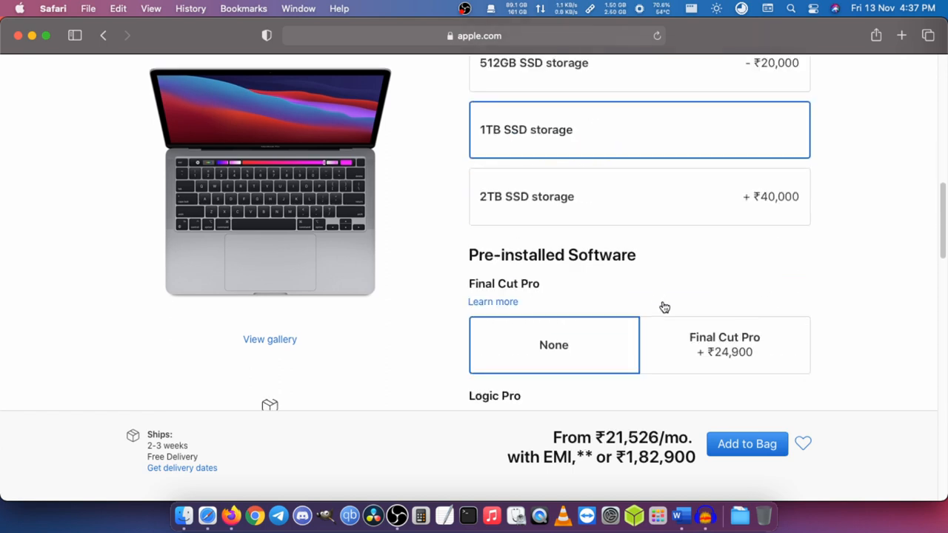